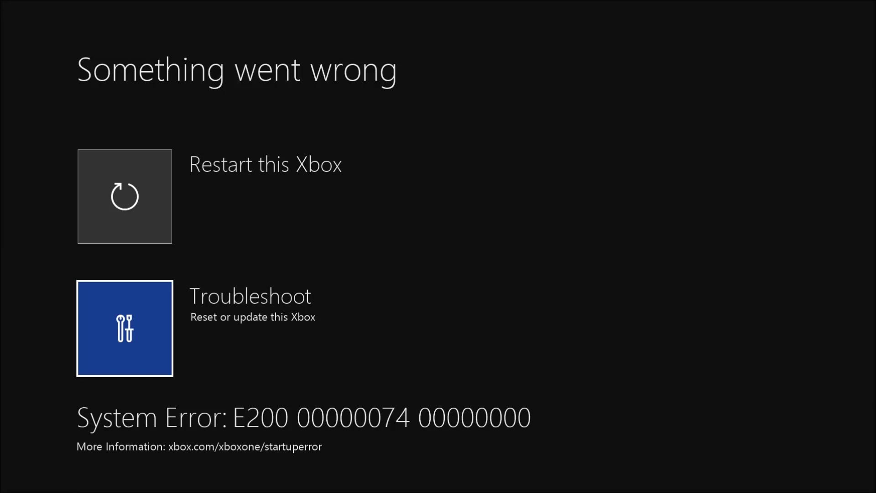
Step: From the troubleshooting options, start resetting the console with 'Reset this Xbox'
{"action": "key", "text": "Return"}
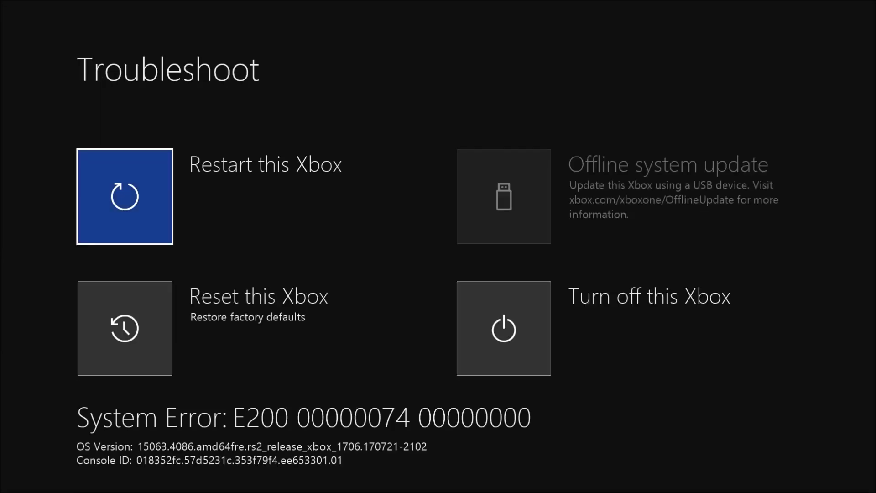
{"action": "key", "text": "Down"}
{"action": "key", "text": "Return"}
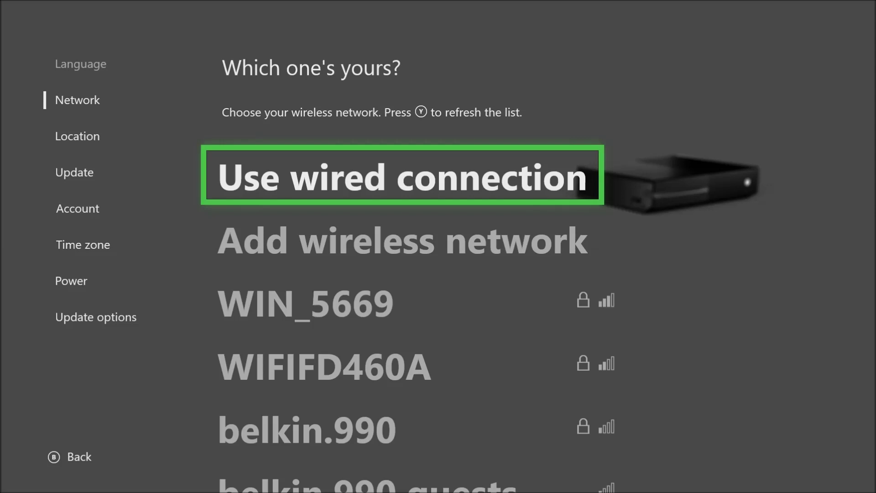
Step: Choose 'Use wired connection' so the console goes online and continues to Update
{"action": "key", "text": "Return"}
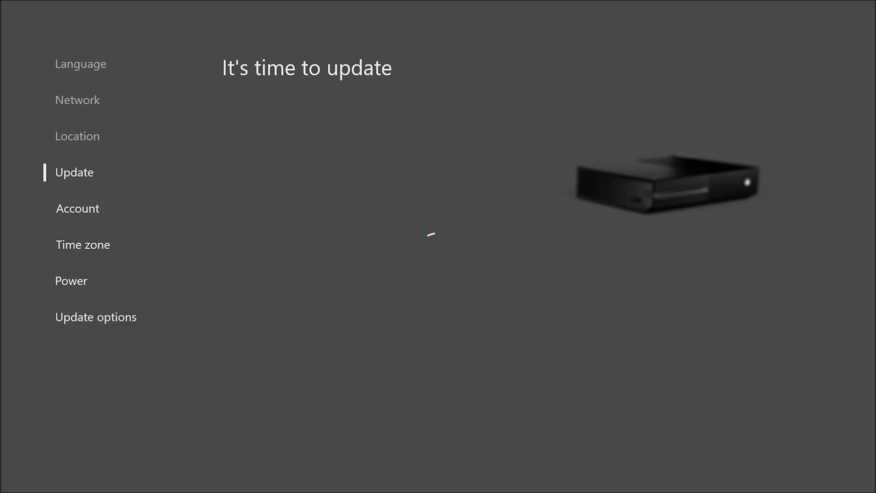
Step: Select '(UTC-05:00) Eastern Time (US & Canada)' as the time zone
{"action": "key", "text": "Up"}
{"action": "key", "text": "Up"}
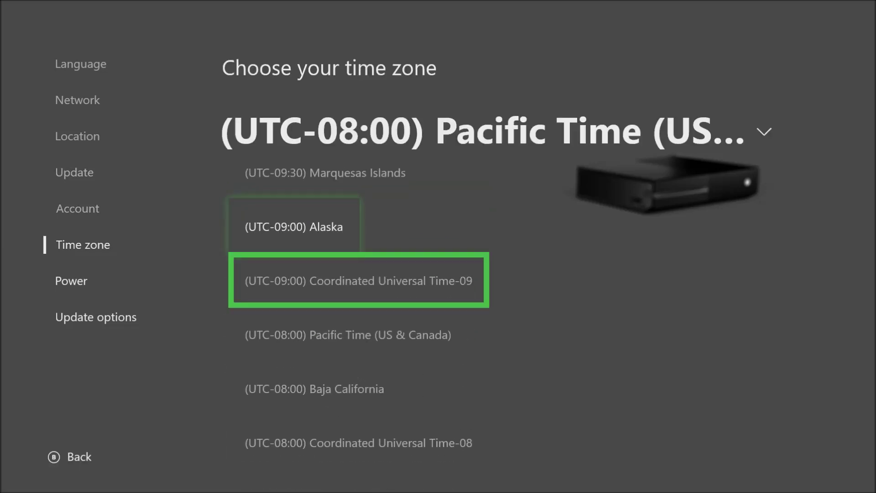
{"action": "key", "text": "Down"}
{"action": "key", "text": "Down"}
{"action": "key", "text": "Down"}
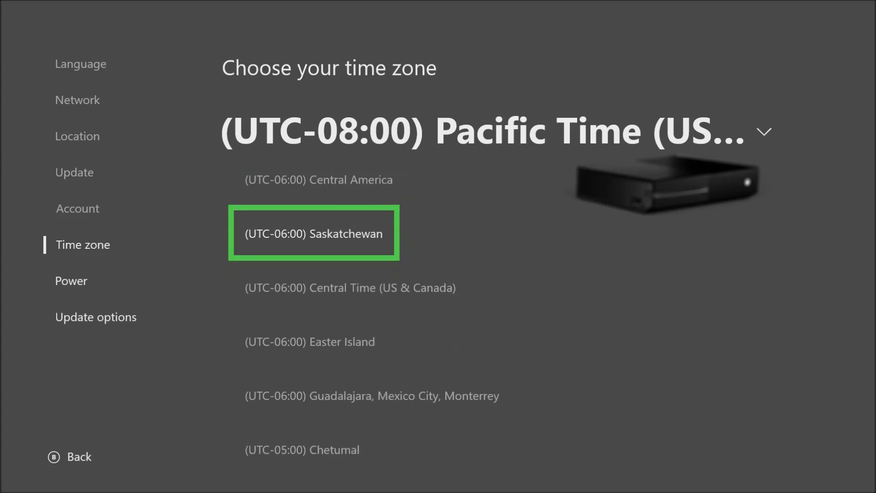
{"action": "key", "text": "Down"}
{"action": "key", "text": "Up"}
{"action": "key", "text": "Down"}
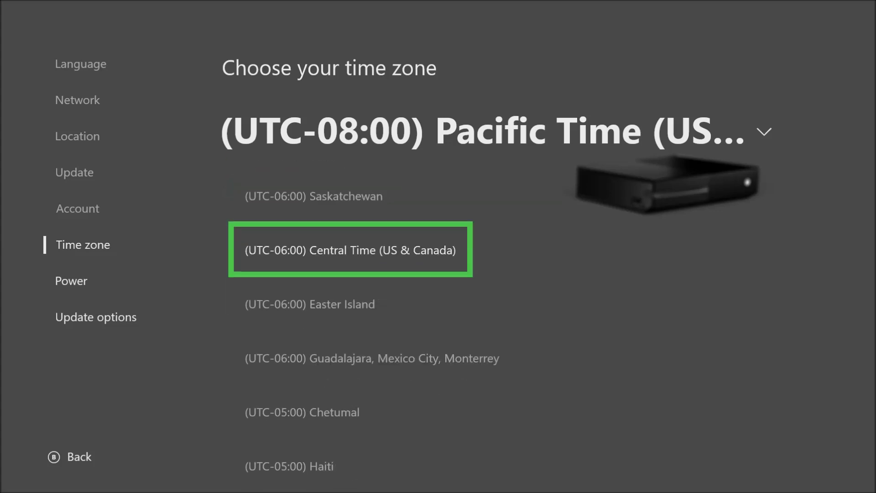
{"action": "key", "text": "Down"}
{"action": "key", "text": "Down"}
{"action": "key", "text": "Down"}
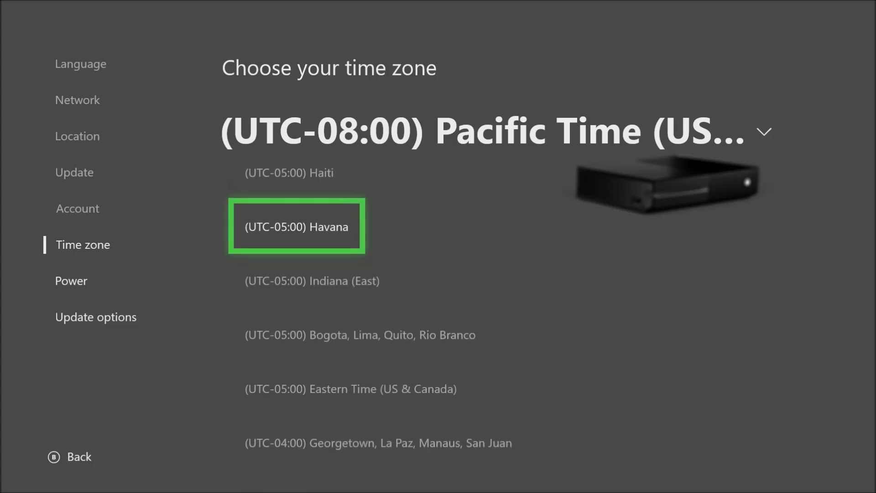
{"action": "key", "text": "Down"}
{"action": "key", "text": "Down"}
{"action": "key", "text": "Down"}
{"action": "key", "text": "Return"}
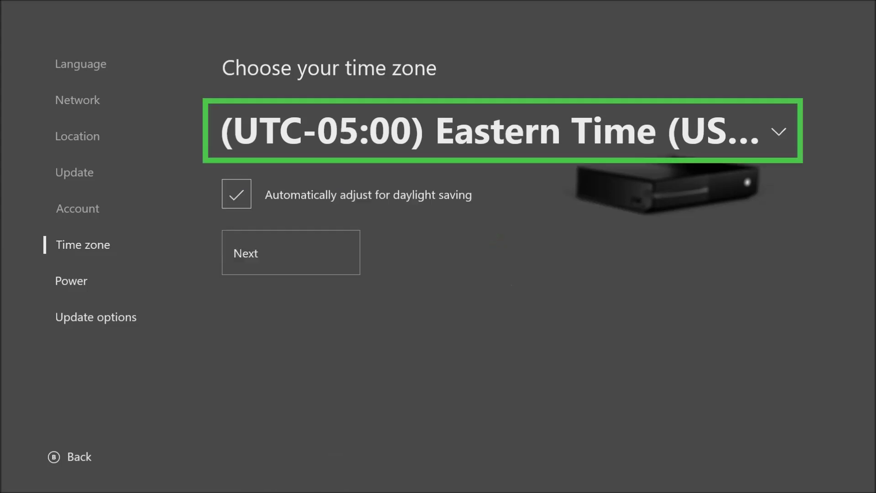
Step: Confirm the time zone, choose Instant-on power mode, and keep automatic updates on
{"action": "key", "text": "Down"}
{"action": "key", "text": "Down"}
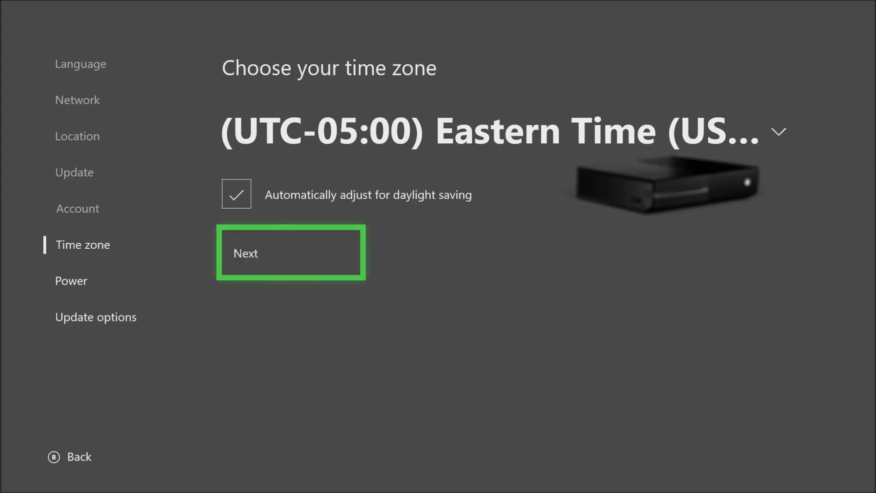
{"action": "key", "text": "Return"}
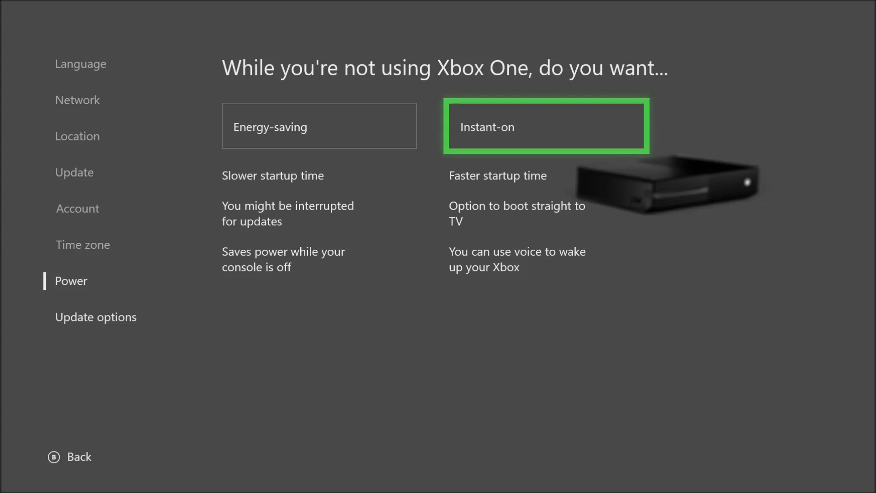
{"action": "key", "text": "Return"}
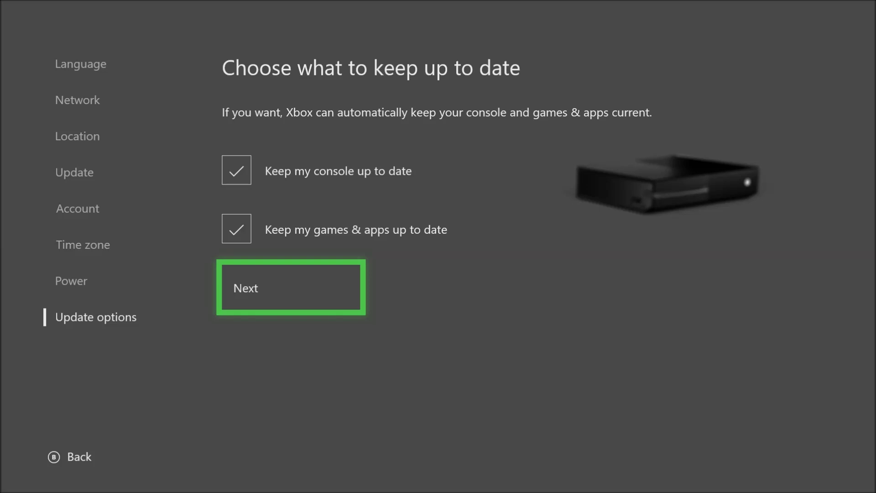
{"action": "key", "text": "Return"}
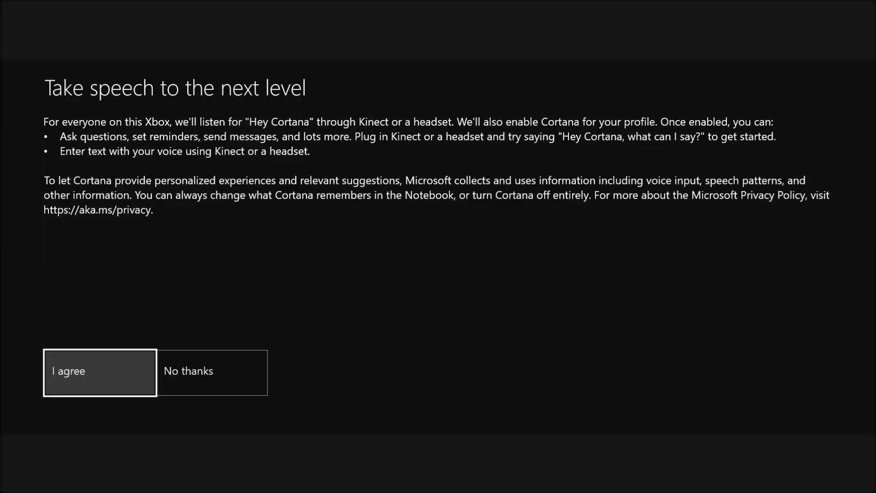
{"action": "key", "text": "Return"}
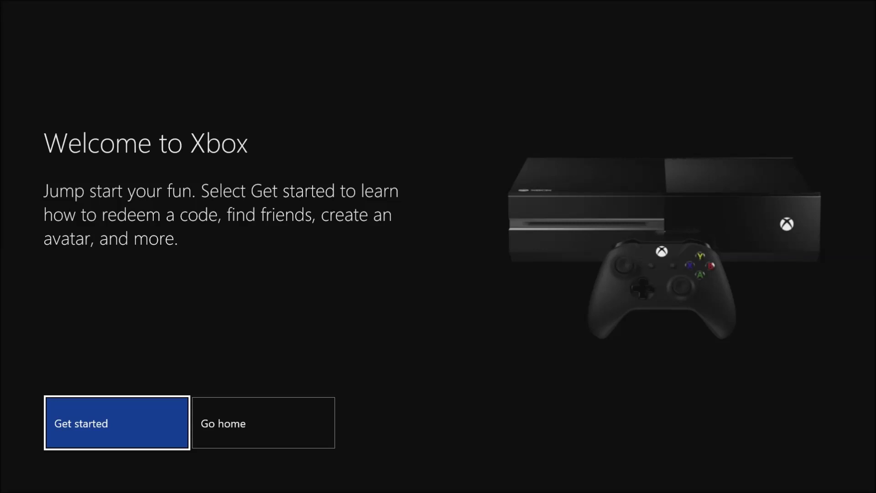
Step: Start the getting-started tour and skip the redeem-a-code and console registration pages
{"action": "key", "text": "Return"}
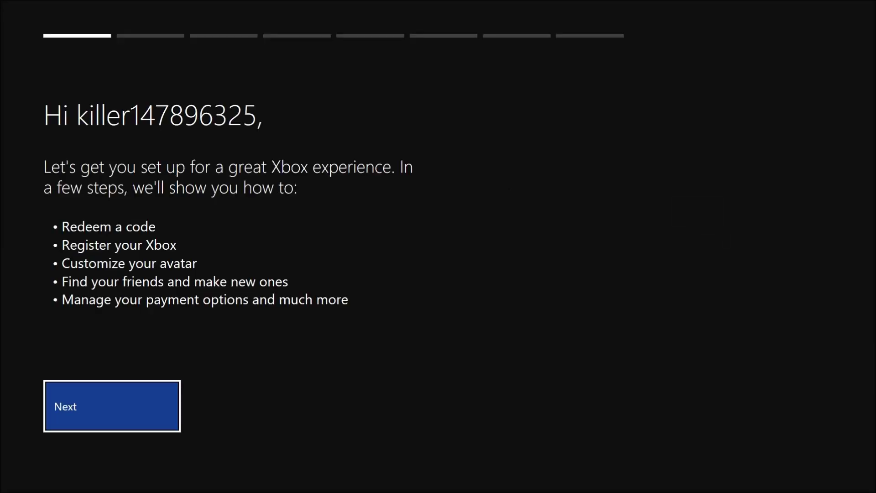
{"action": "key", "text": "Return"}
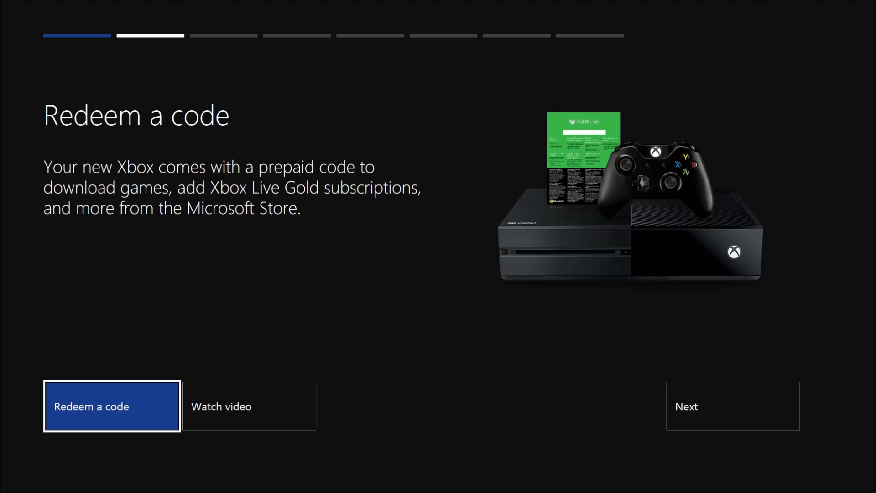
{"action": "key", "text": "Right"}
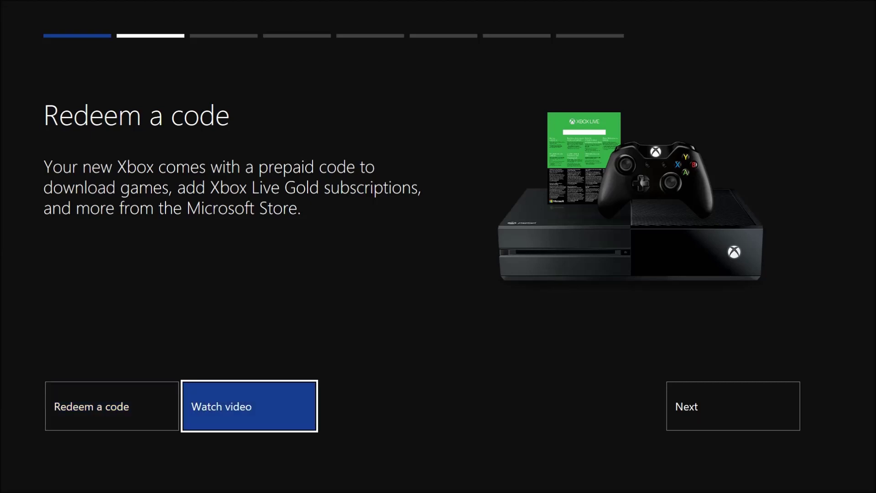
{"action": "key", "text": "Right"}
{"action": "key", "text": "Return"}
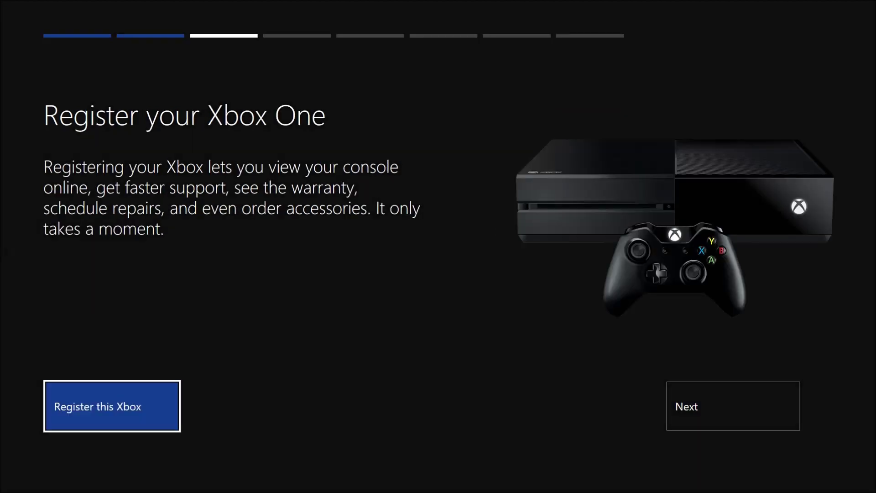
{"action": "key", "text": "Right"}
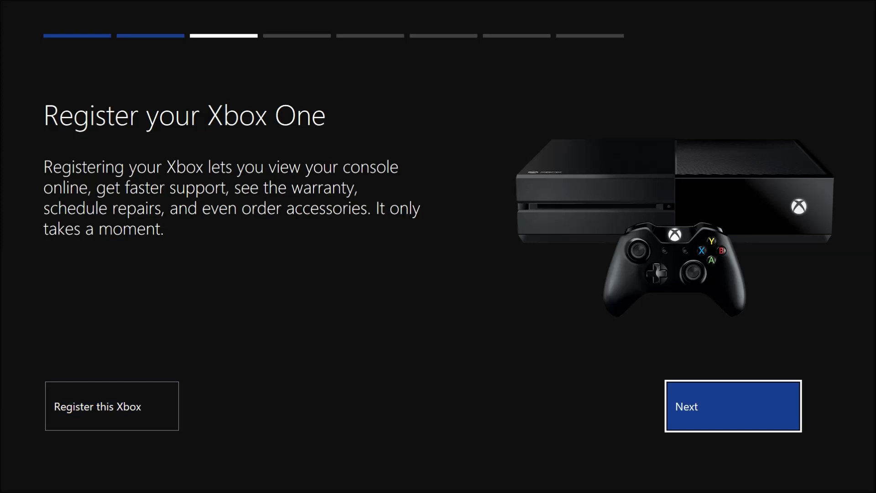
{"action": "key", "text": "Left"}
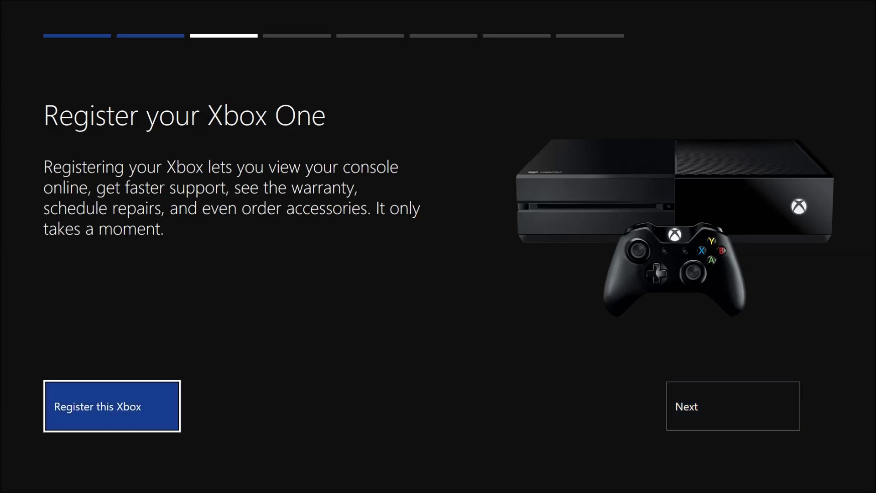
{"action": "key", "text": "Right"}
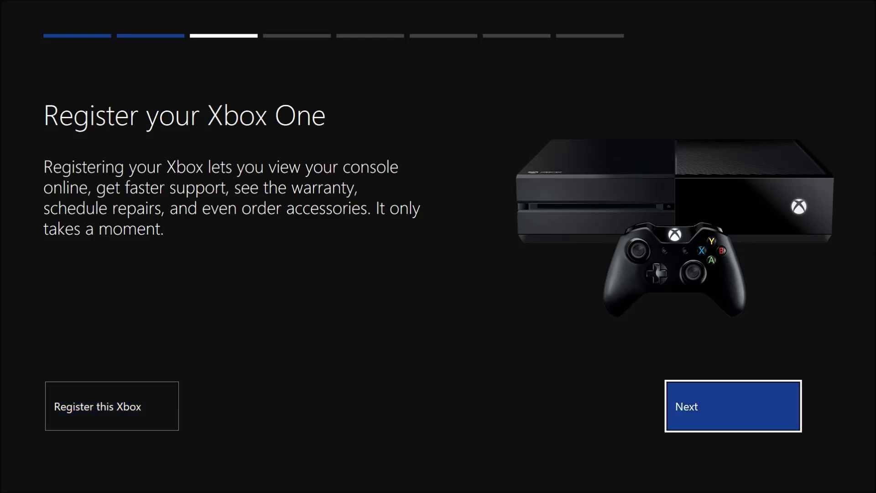
{"action": "key", "text": "Return"}
Step: Skip the avatar, friends, payment options and Kinect tips to reach Thank you
{"action": "key", "text": "Right"}
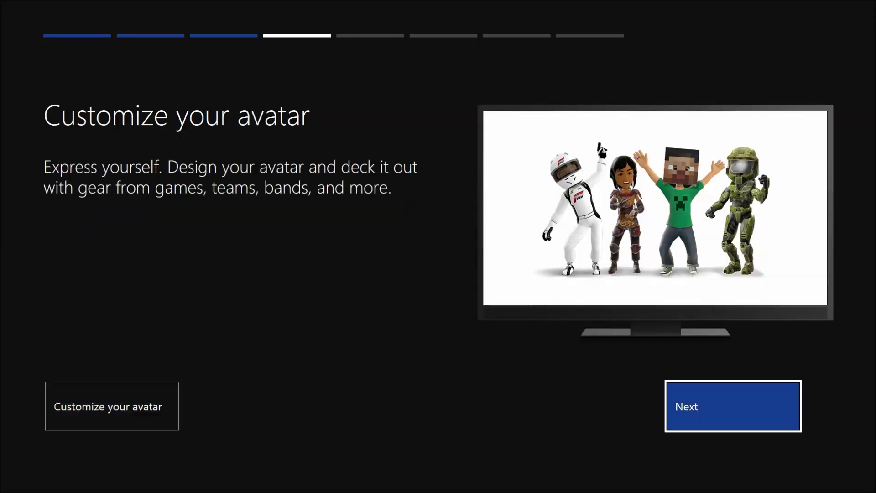
{"action": "key", "text": "Return"}
{"action": "key", "text": "Right"}
{"action": "key", "text": "Right"}
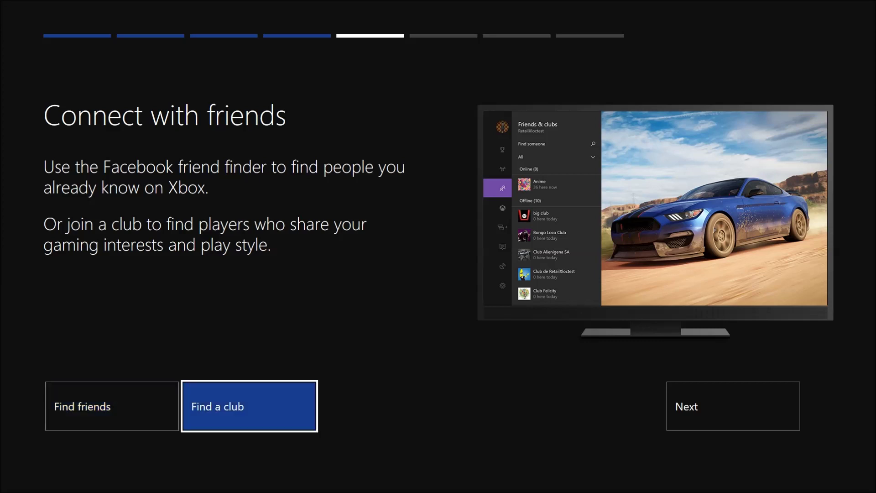
{"action": "key", "text": "Return"}
{"action": "key", "text": "Right"}
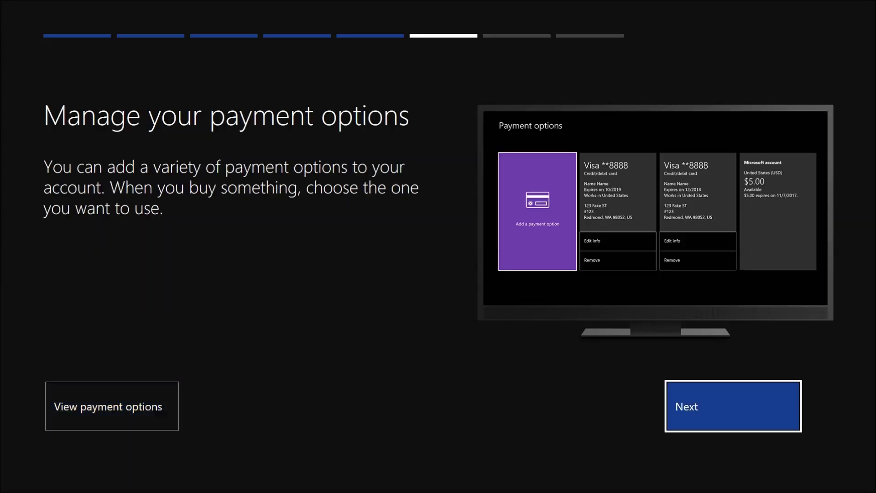
{"action": "key", "text": "Return"}
{"action": "key", "text": "Right"}
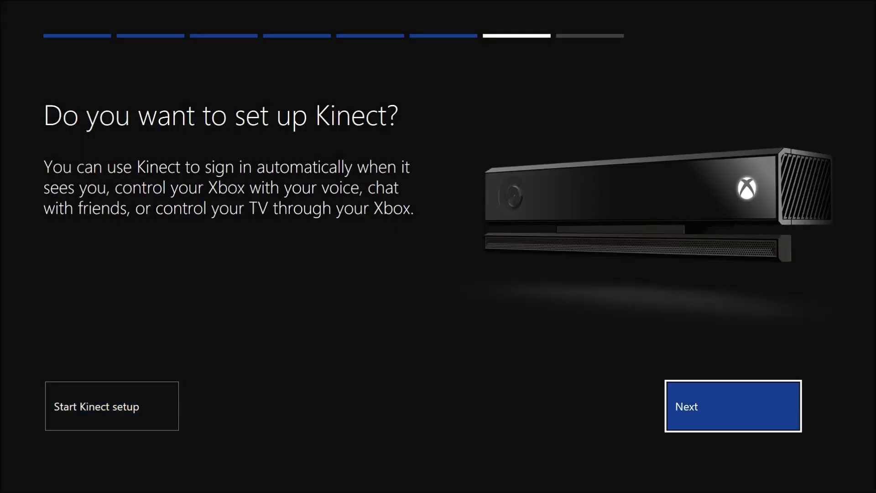
{"action": "key", "text": "Return"}
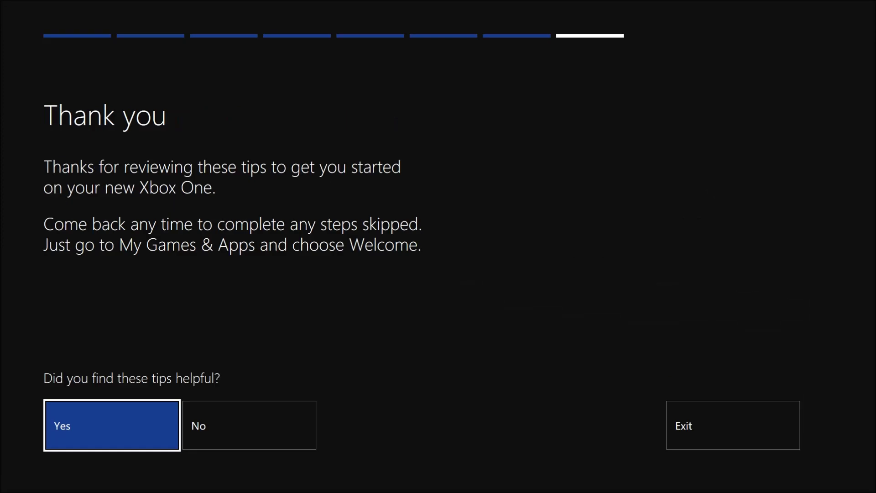
{"action": "key", "text": "Right"}
{"action": "key", "text": "Right"}
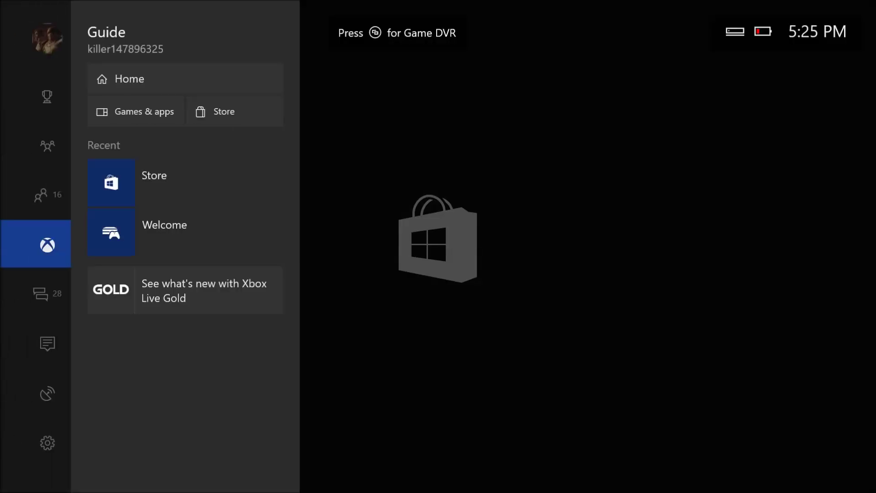
Step: Exit the welcome tips and bring up the Guide over the Store
{"action": "key", "text": "Up"}
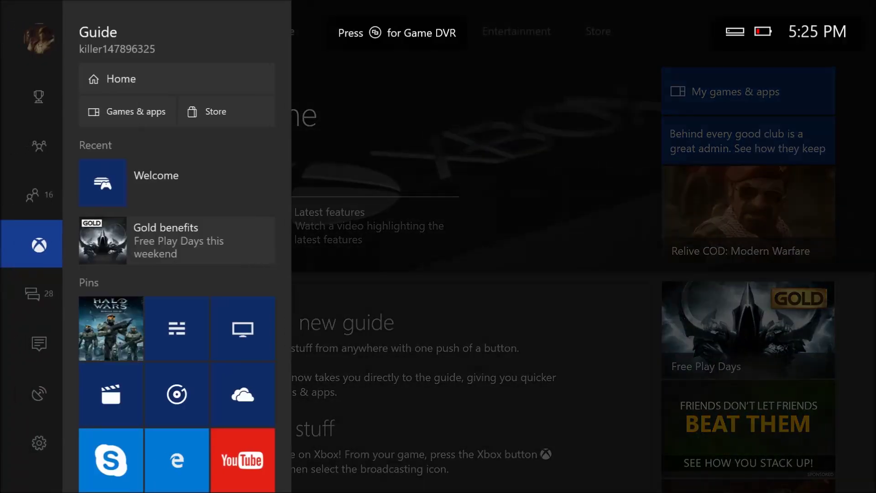
Step: Check the online friends list in the Guide twice, returning to the main page each time
{"action": "key", "text": "Up"}
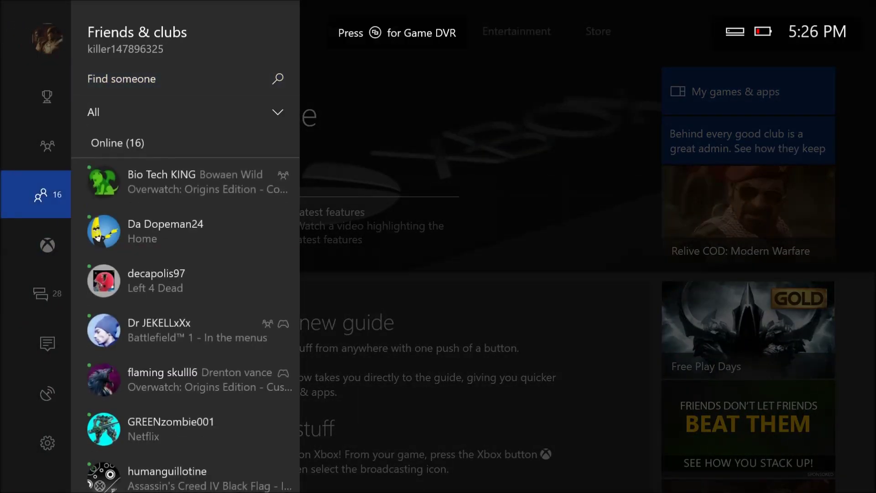
{"action": "key", "text": "Down"}
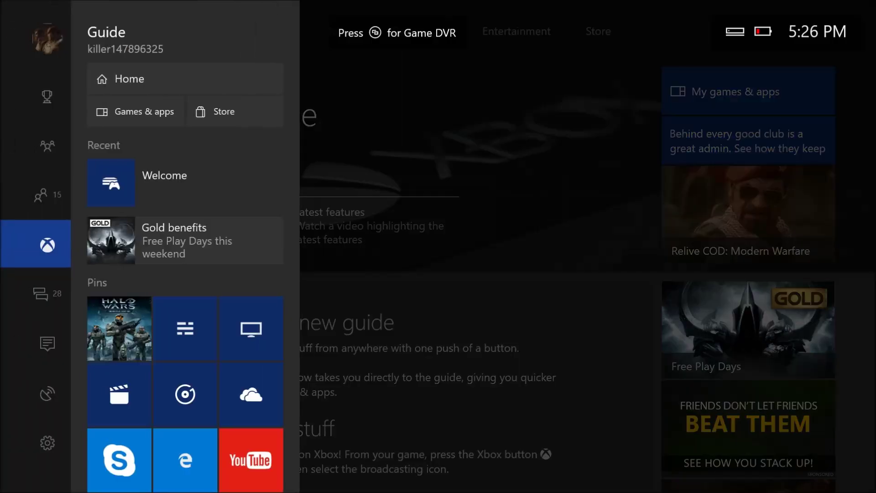
{"action": "key", "text": "Up"}
{"action": "key", "text": "Down"}
Step: Browse the 16 installed games, return Home, and scroll down to check the Pins row
{"action": "key", "text": "Right"}
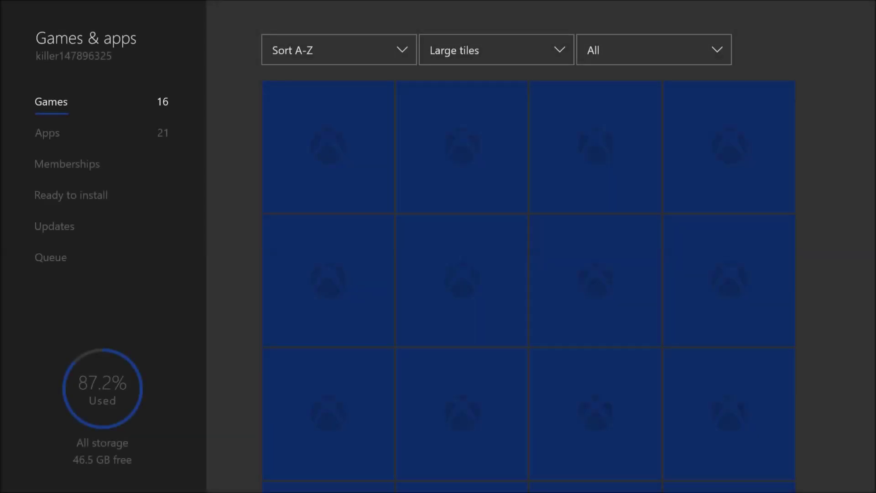
{"action": "key", "text": "Down"}
{"action": "key", "text": "Down"}
{"action": "key", "text": "Down"}
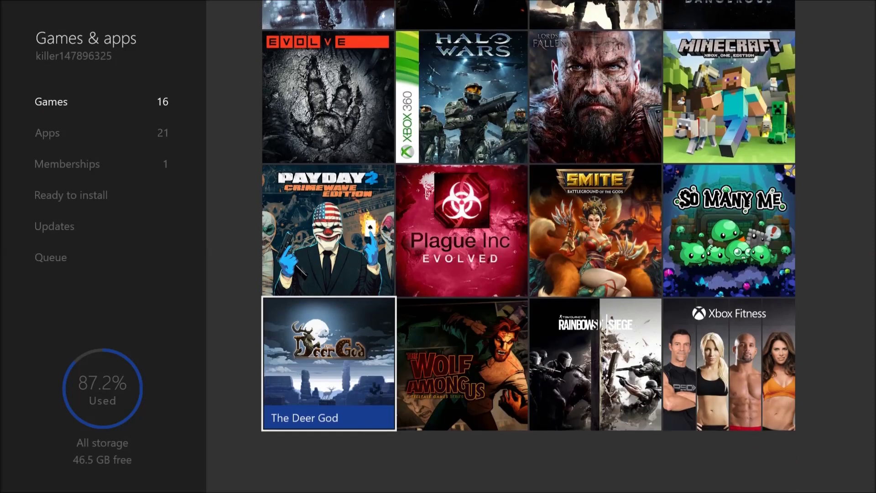
{"action": "key", "text": "Left"}
{"action": "key", "text": "Escape"}
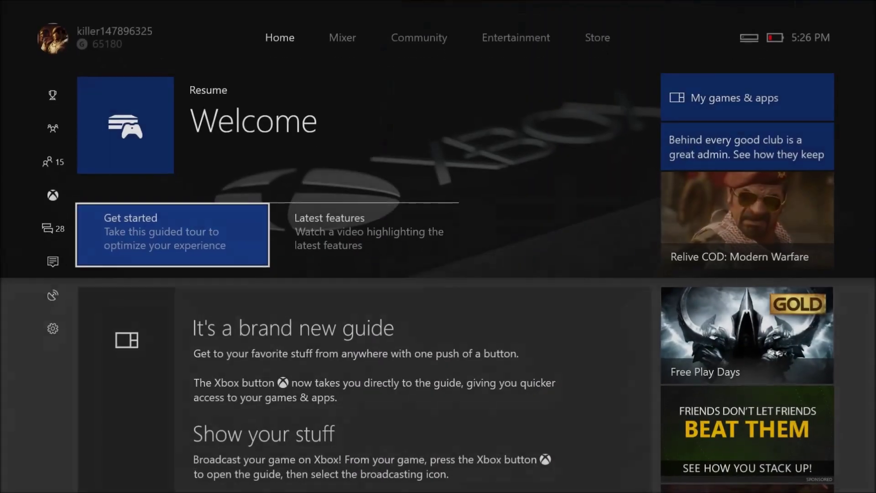
{"action": "key", "text": "Right"}
{"action": "key", "text": "Right"}
{"action": "key", "text": "Down"}
{"action": "key", "text": "Down"}
{"action": "key", "text": "Down"}
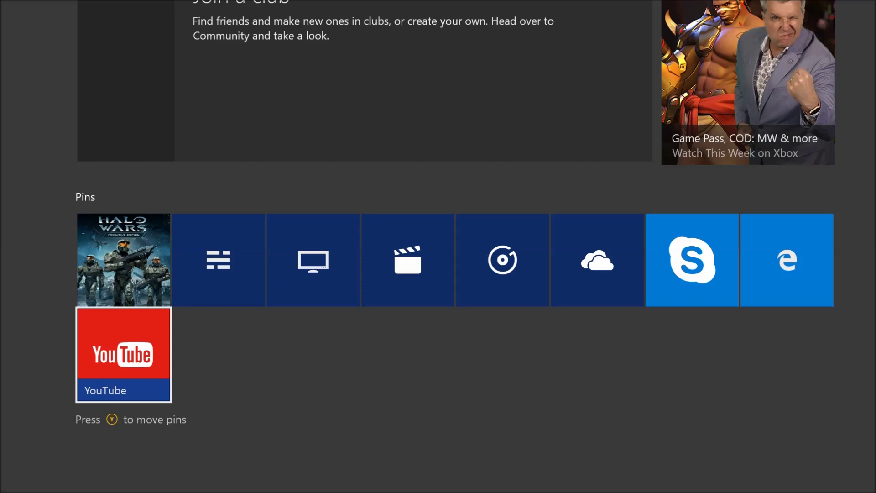
{"action": "key", "text": "Up"}
Step: Check the Guide's friends and parties sections, then close the Guide on Home
{"action": "key", "text": "super"}
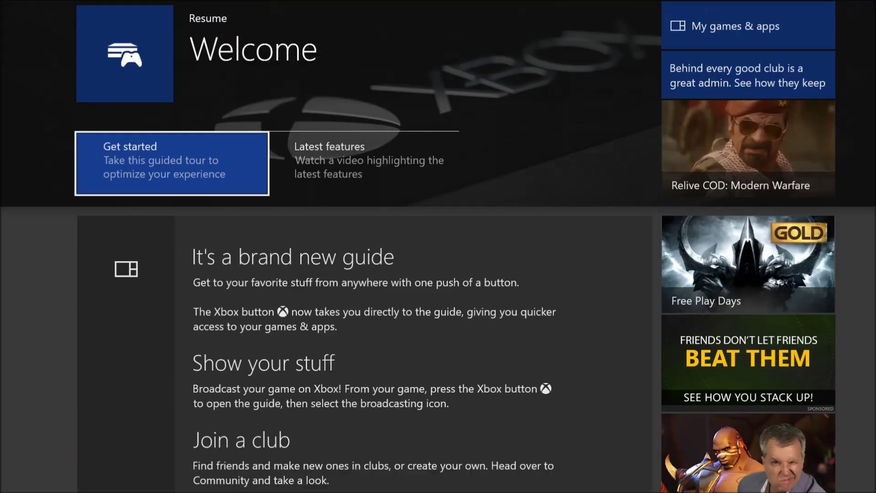
{"action": "key", "text": "Up"}
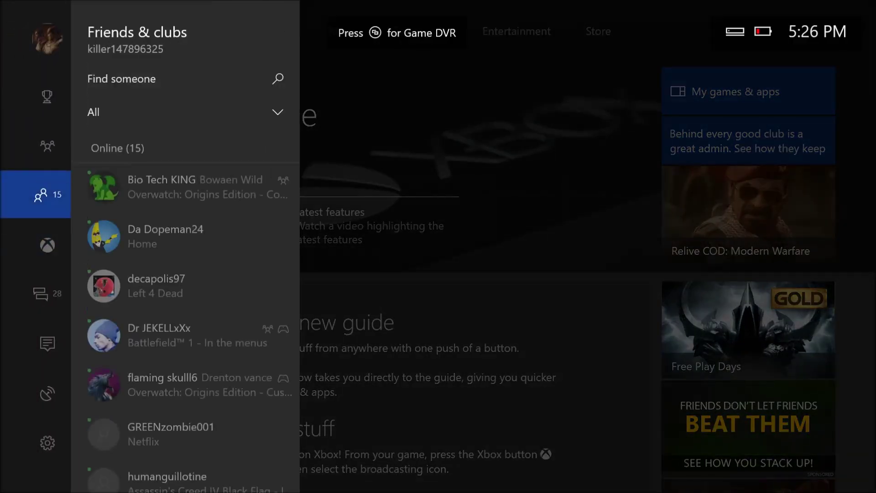
{"action": "key", "text": "Up"}
{"action": "key", "text": "Right"}
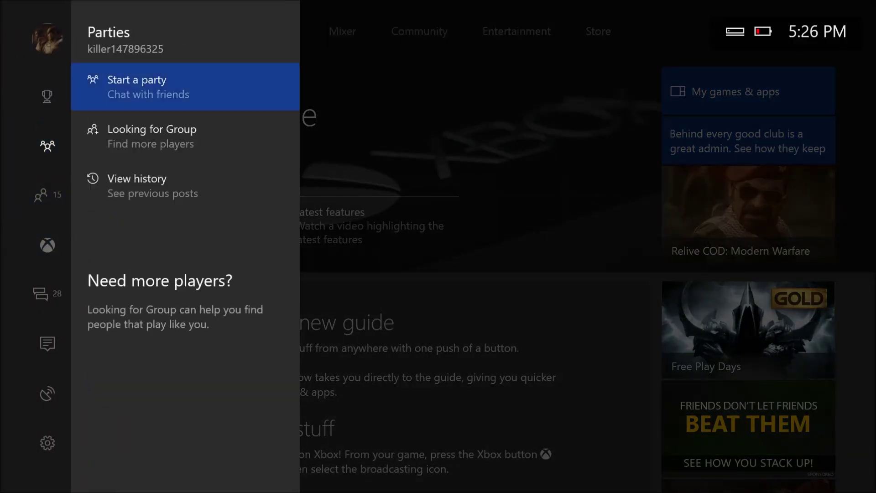
{"action": "key", "text": "Escape"}
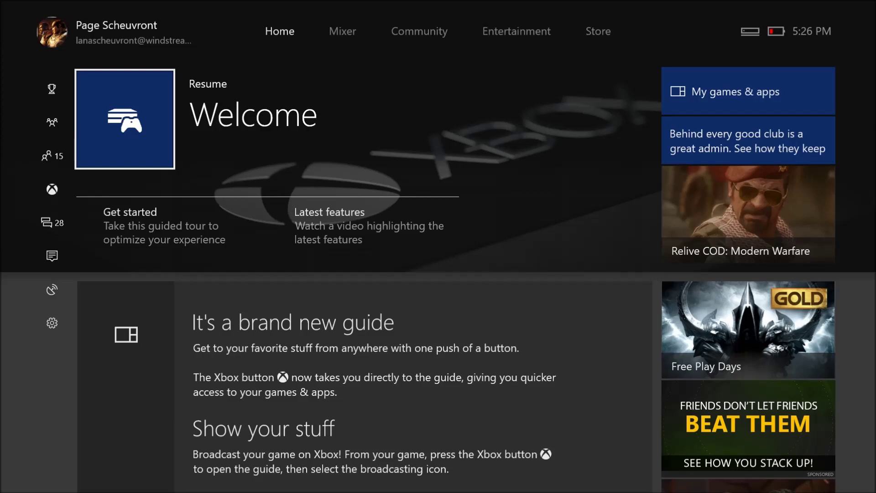